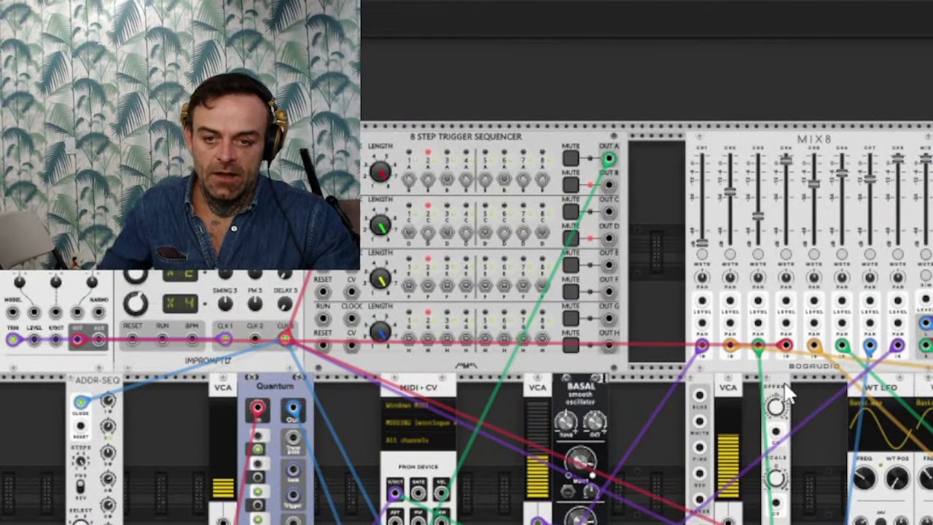
Step: Delete the WT LFO and the other unneeded modules feeding MIX8 channels 2, 3, 5, 6 and 8
{"action": "key", "text": "Delete"}
{"action": "key", "text": "Delete"}
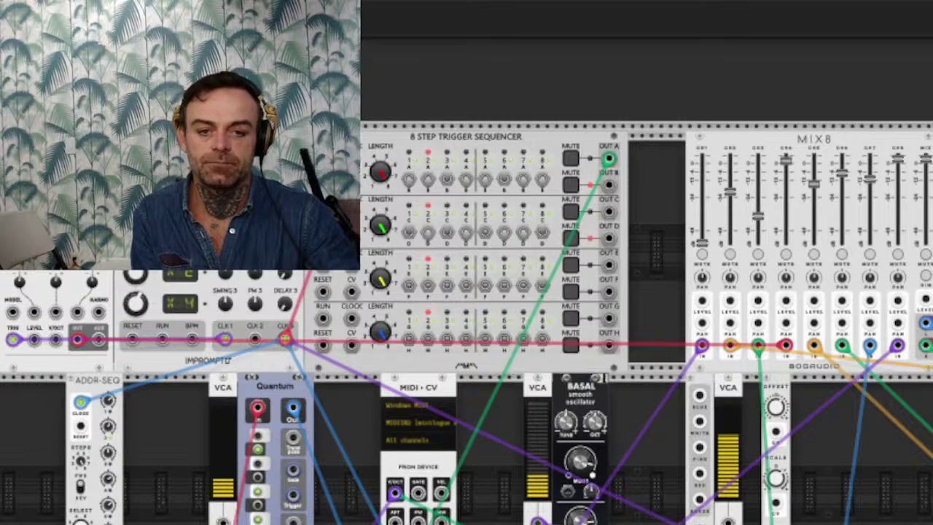
{"action": "key", "text": "Delete"}
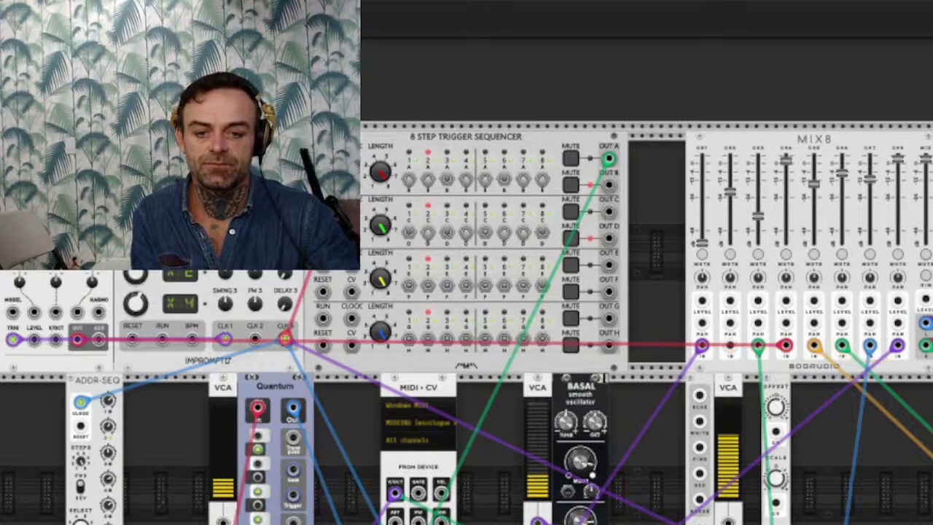
{"action": "key", "text": "Delete"}
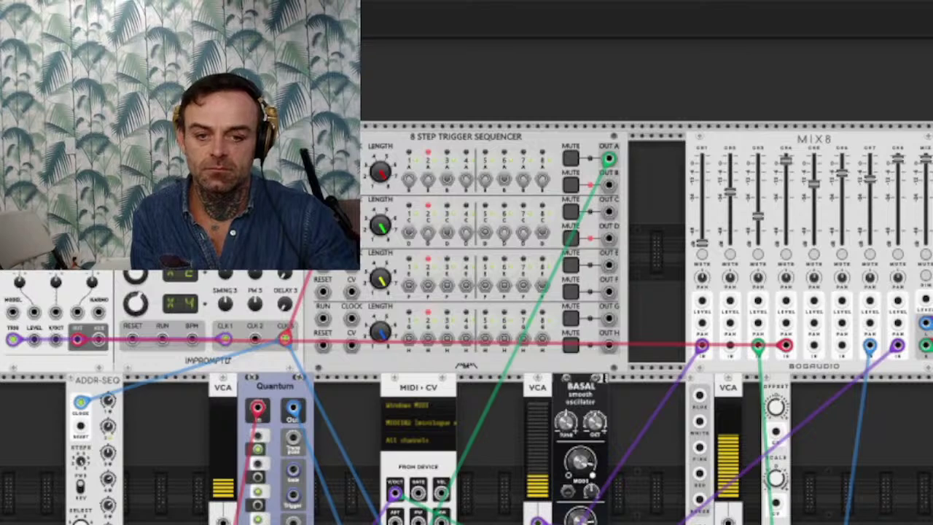
{"action": "key", "text": "Delete"}
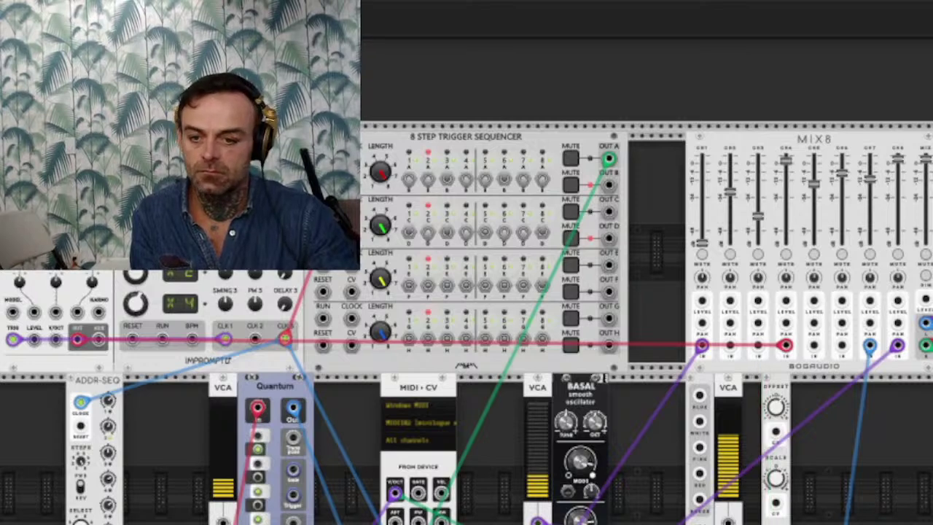
{"action": "key", "text": "Delete"}
{"action": "key", "text": "Delete"}
{"action": "key", "text": "Delete"}
{"action": "key", "text": "Delete"}
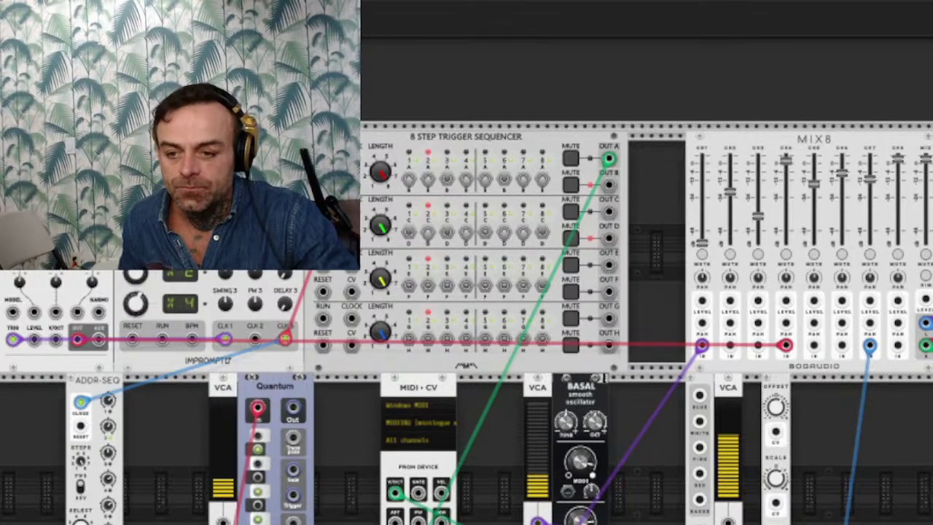
Step: Delete the Noise, Offset, BASAL oscillator and accompanying VCA modules from the row beneath the trigger sequencer
{"action": "scroll", "coordinate": [466, 292], "scroll_direction": "down", "scroll_amount": 5}
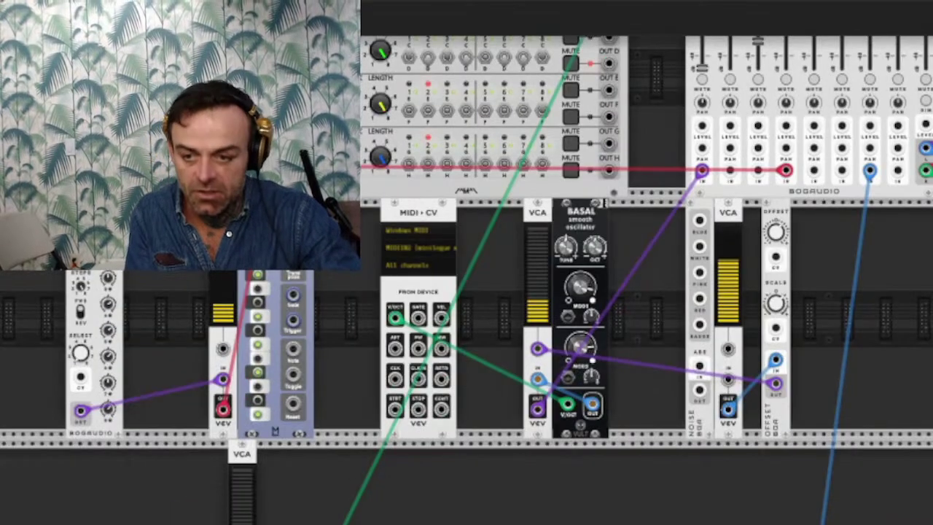
{"action": "key", "text": "ctrl+z"}
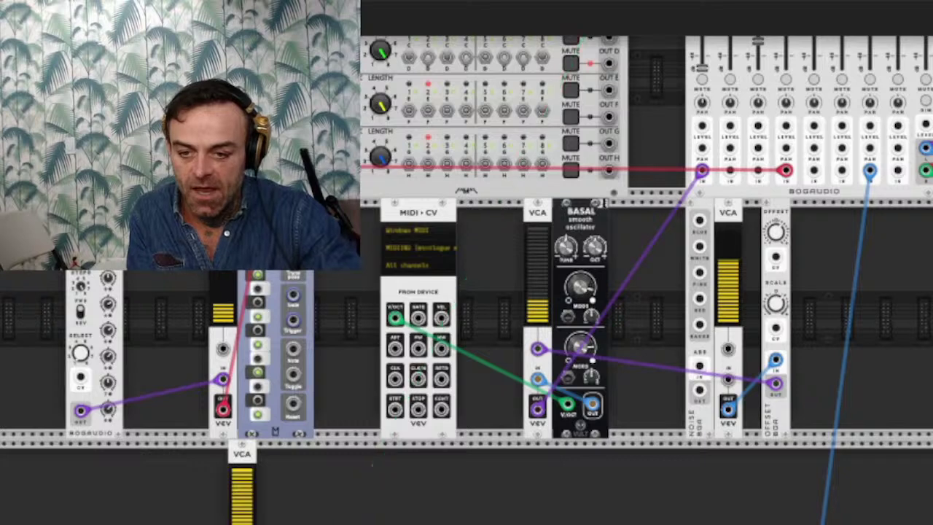
{"action": "scroll", "coordinate": [729, 443], "scroll_direction": "up", "scroll_amount": 5}
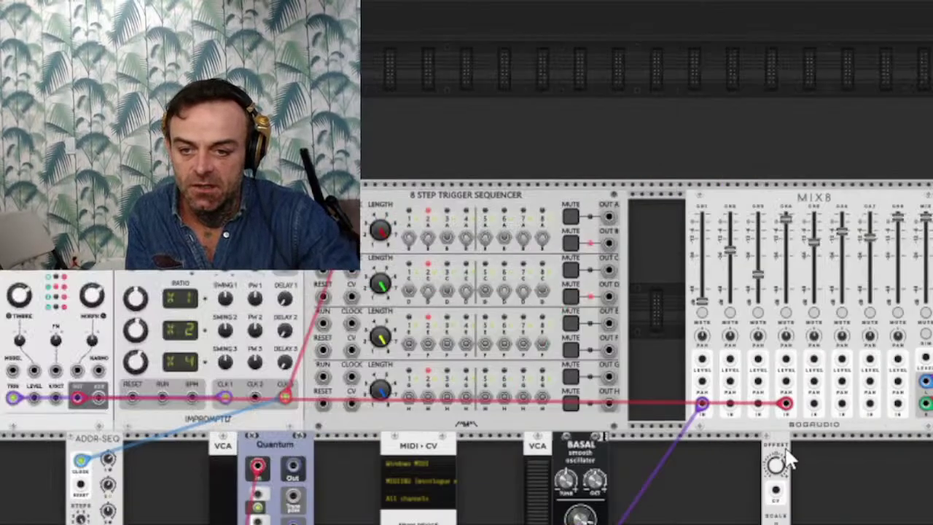
{"action": "key", "text": "Delete"}
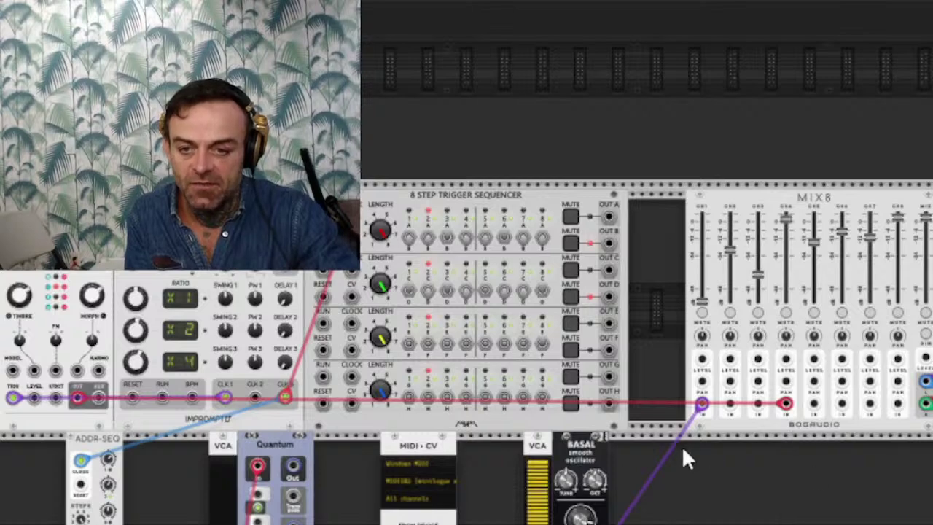
{"action": "key", "text": "Delete"}
{"action": "key", "text": "Delete"}
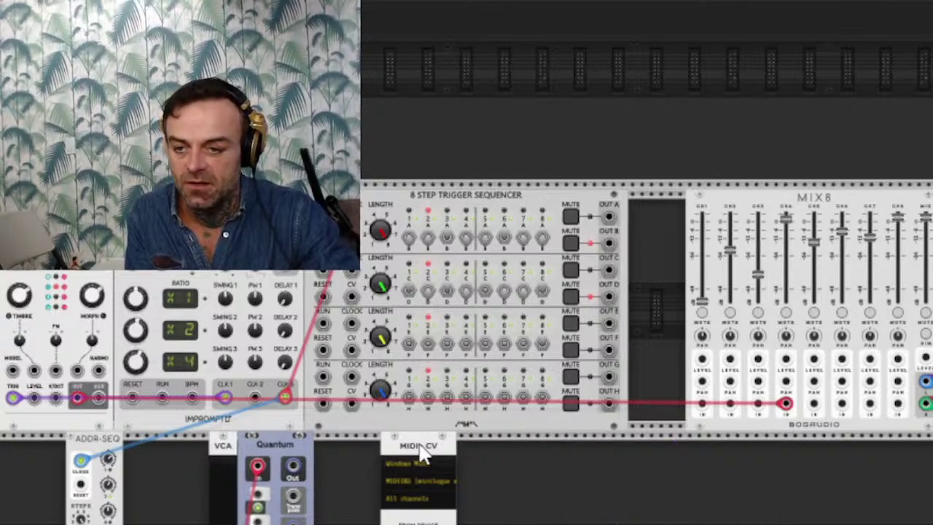
Step: Delete the Quantum quantizer with its VCA, the MIDI-CV and the ADDR-SEQ modules
{"action": "key", "text": "Delete"}
{"action": "key", "text": "Delete"}
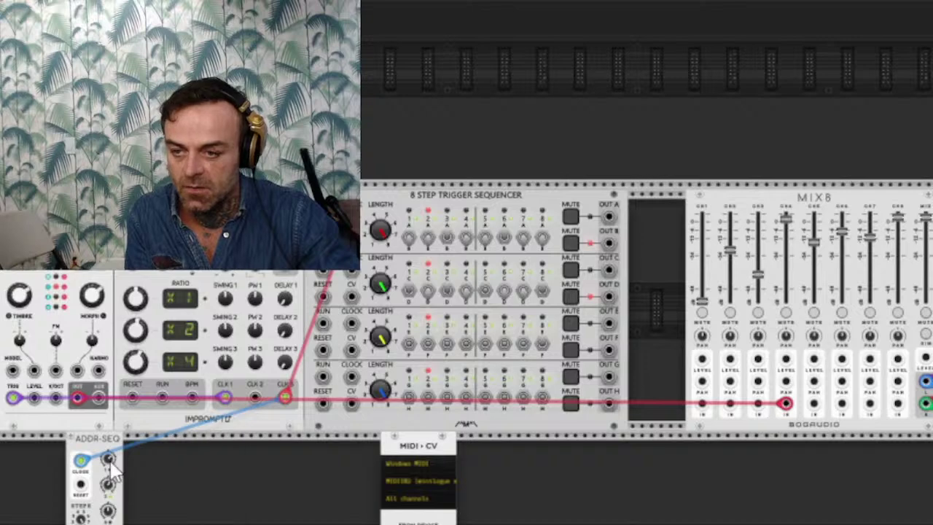
{"action": "key", "text": "Delete"}
{"action": "key", "text": "Delete"}
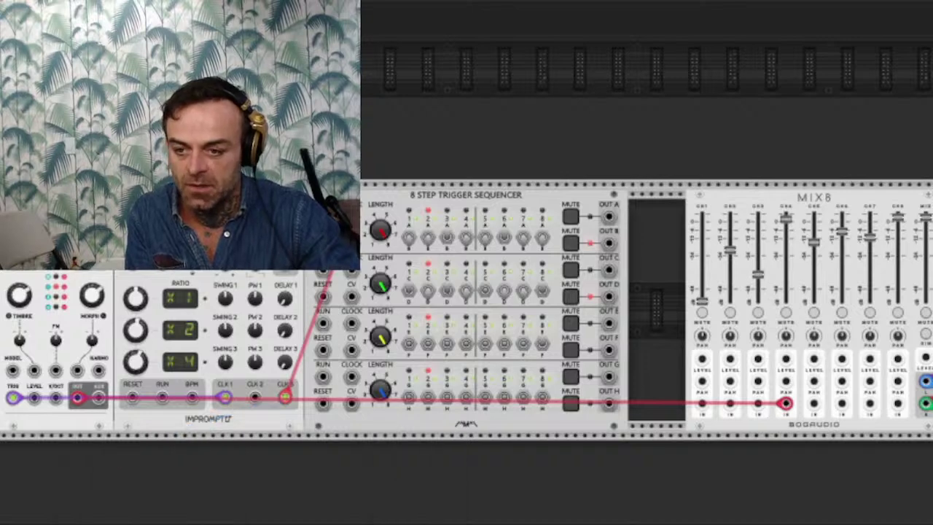
Step: Add a macro oscillator 2 module in the empty row, aligned with the start of the 8 Step Trigger Sequencer
{"action": "right_click", "coordinate": [382, 440]}
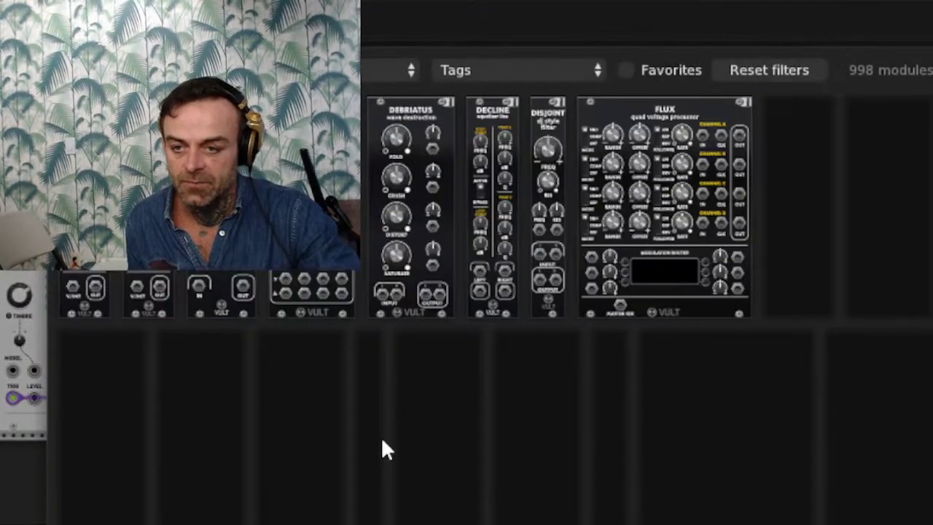
{"action": "type", "text": "plait"}
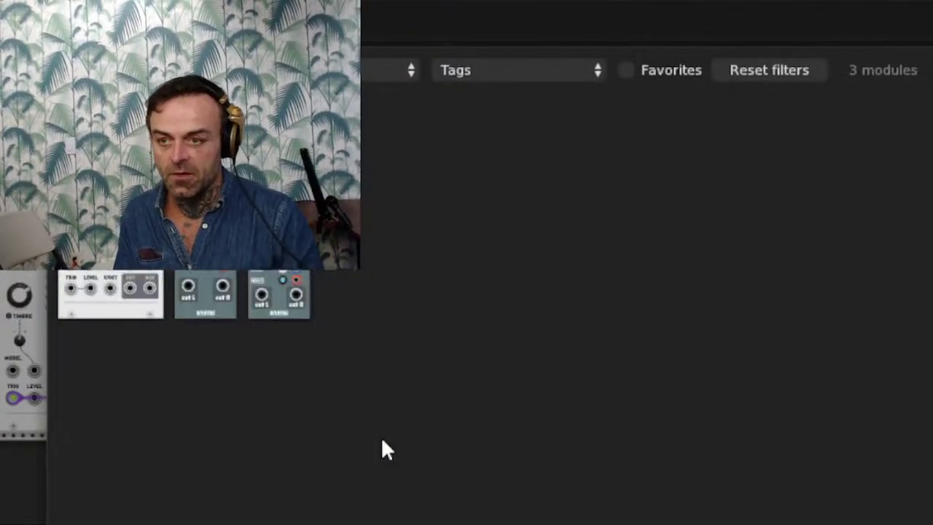
{"action": "left_click", "coordinate": [117, 109]}
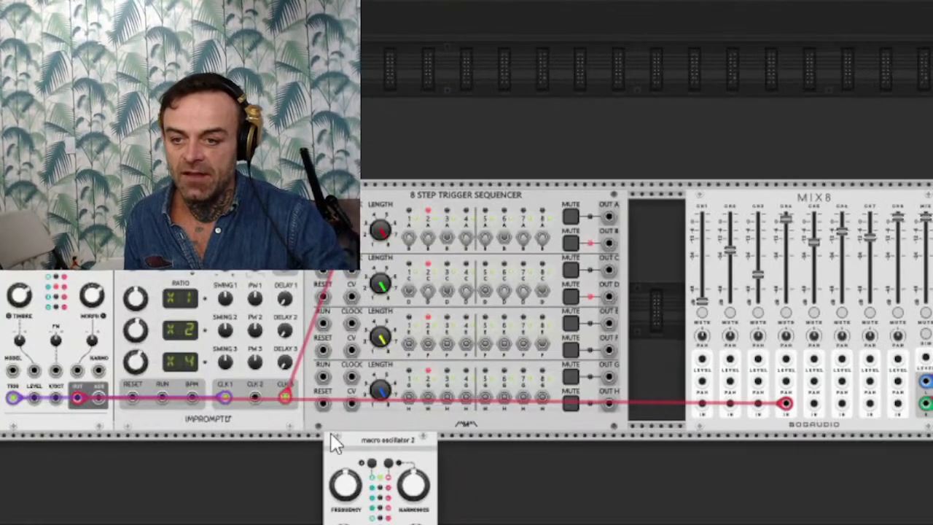
{"action": "left_click_drag", "start_coordinate": [370, 456], "coordinate": [352, 448]}
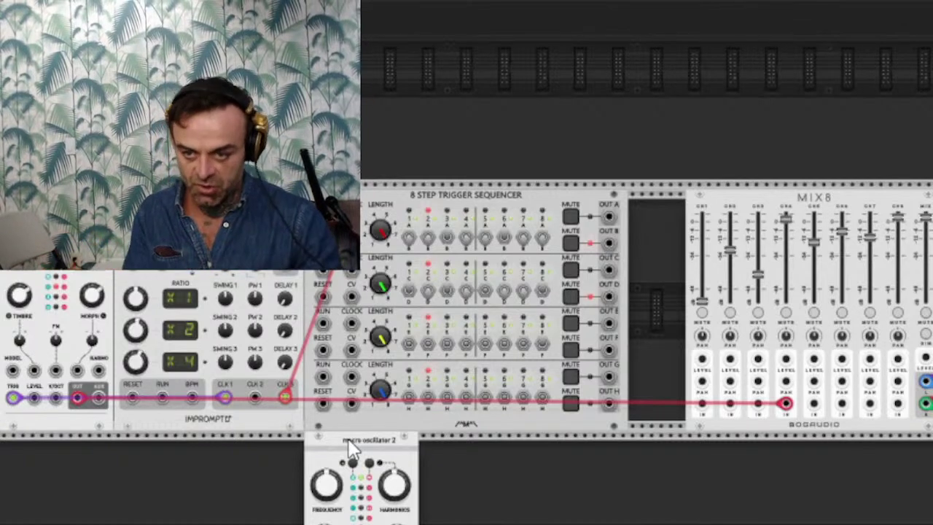
Step: Add a VCA module in the same row as the macro oscillator 2
{"action": "right_click", "coordinate": [535, 431]}
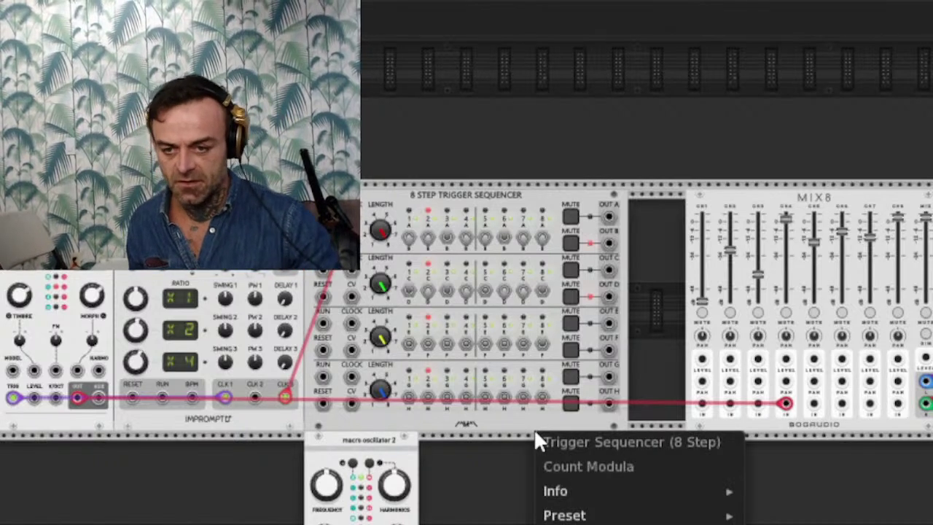
{"action": "left_click", "coordinate": [506, 473]}
{"action": "right_click", "coordinate": [512, 444]}
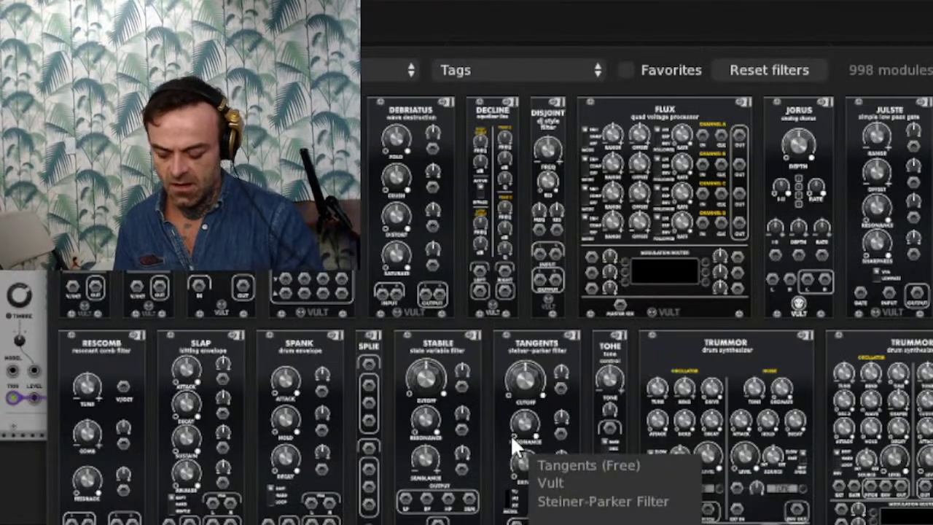
{"action": "type", "text": "vca"}
{"action": "left_click", "coordinate": [222, 106]}
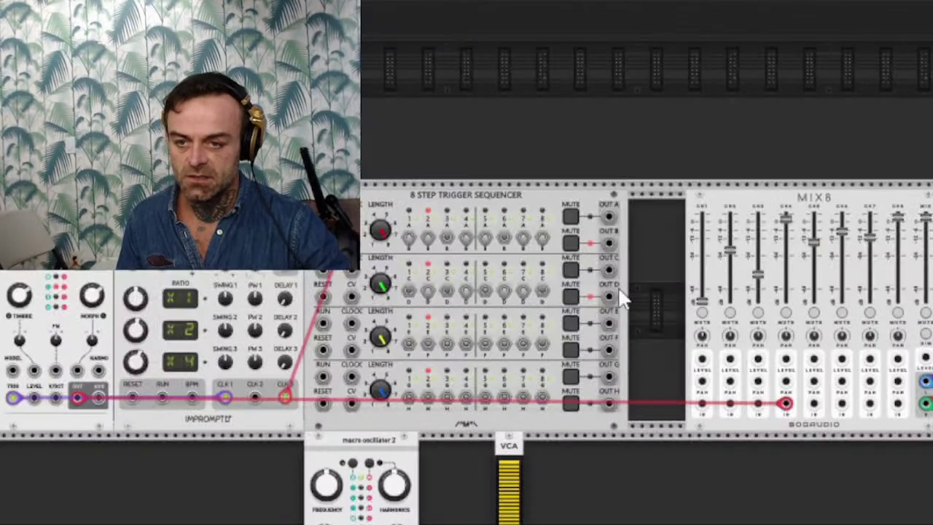
Step: Add a liquid filter module and line up the VCA and filter directly after the macro oscillator 2
{"action": "right_click", "coordinate": [624, 438]}
{"action": "type", "text": "a"}
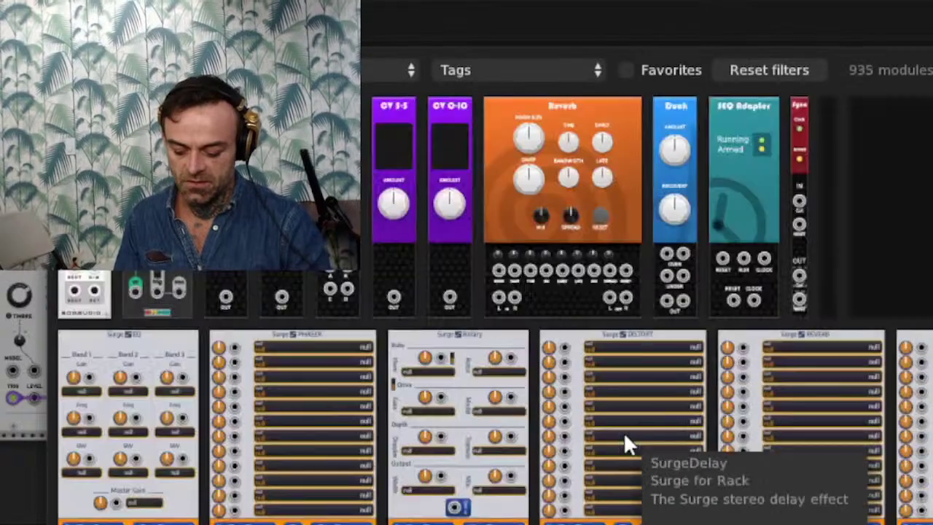
{"action": "type", "text": "iq"}
{"action": "left_click", "coordinate": [93, 208]}
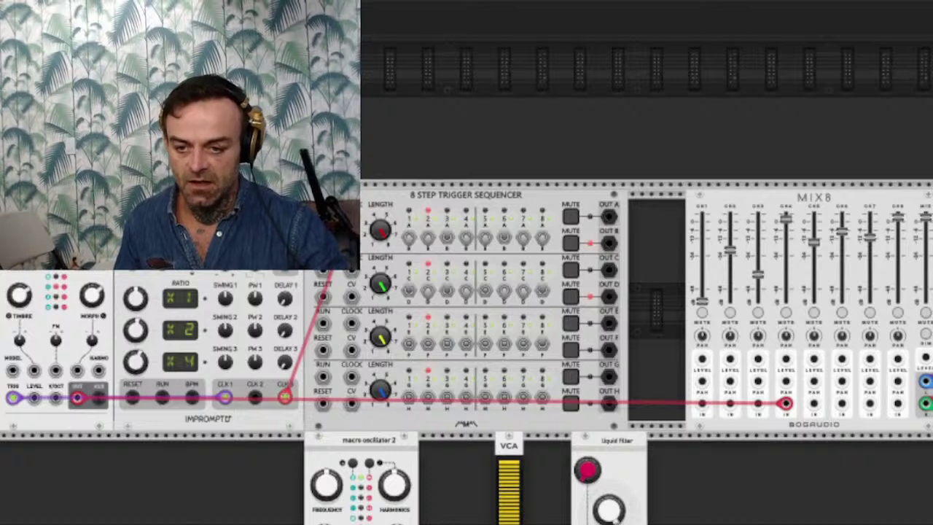
{"action": "left_click_drag", "start_coordinate": [513, 447], "coordinate": [395, 460]}
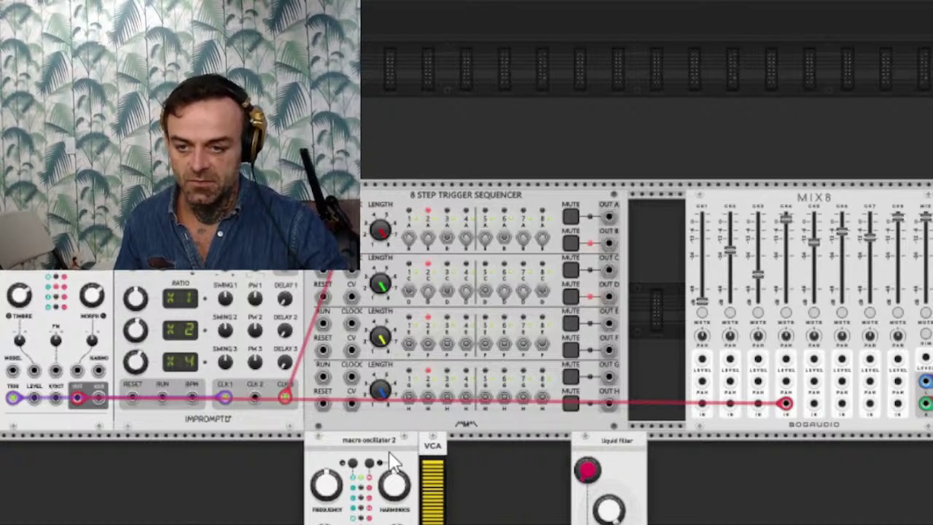
{"action": "left_click_drag", "start_coordinate": [623, 458], "coordinate": [461, 481]}
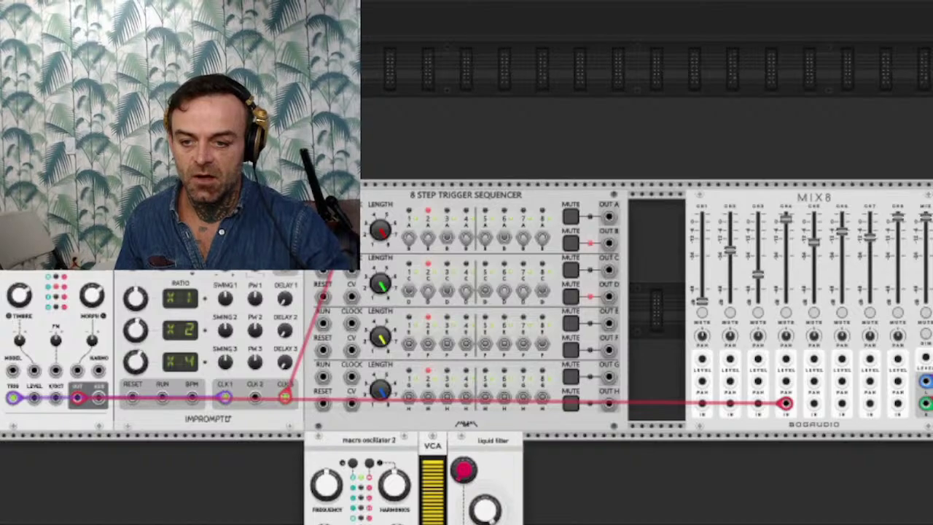
Step: Add an ADSR envelope and place it between the macro oscillator 2 and the VCA, moving the VCA and filter to make room
{"action": "key", "text": "Return"}
{"action": "type", "text": "adsr"}
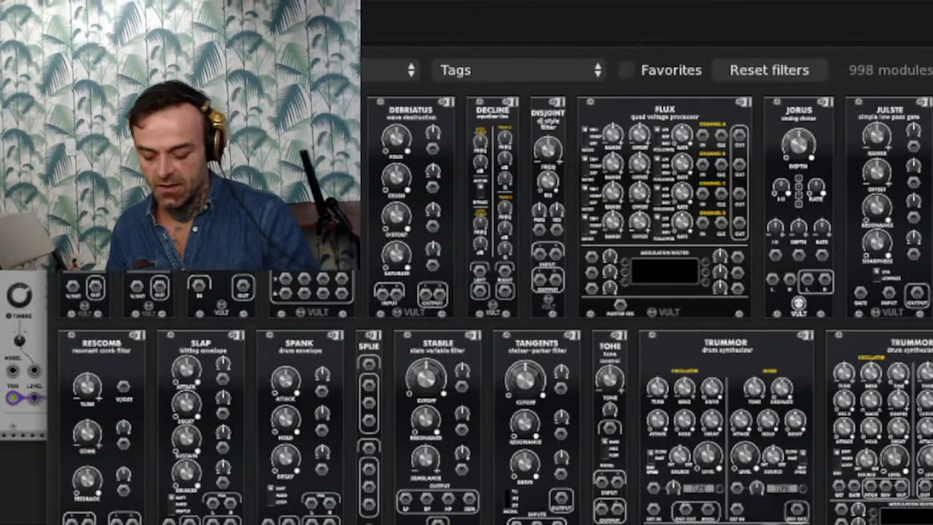
{"action": "left_click", "coordinate": [228, 111]}
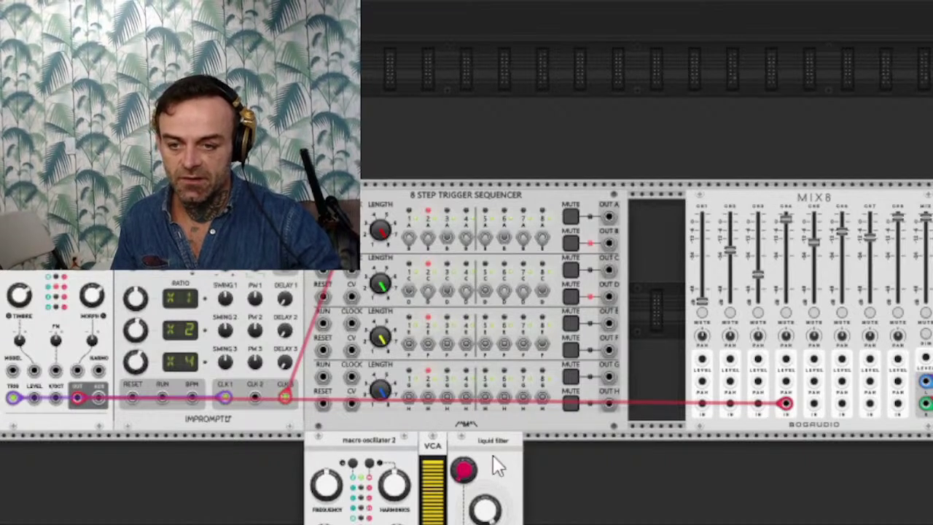
{"action": "left_click_drag", "start_coordinate": [495, 466], "coordinate": [808, 472]}
{"action": "left_click_drag", "start_coordinate": [444, 446], "coordinate": [609, 474]}
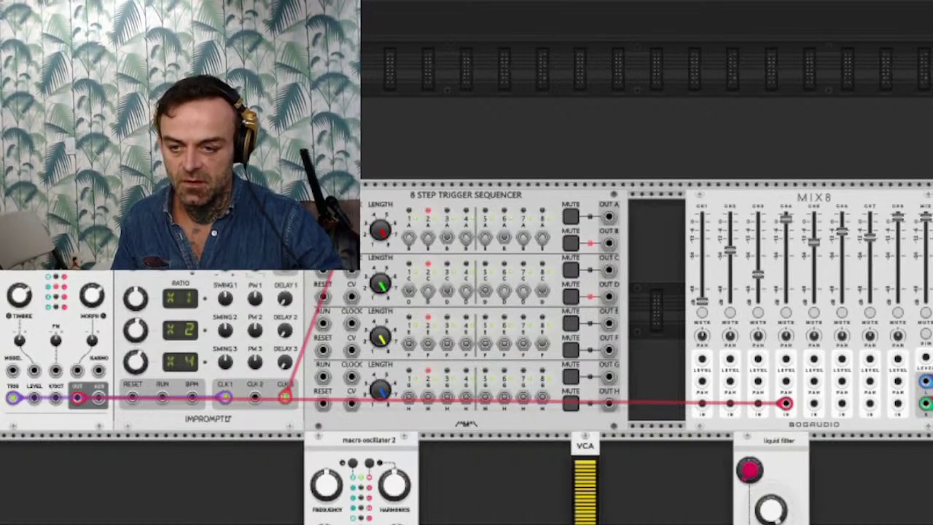
{"action": "left_click_drag", "start_coordinate": [228, 111], "coordinate": [484, 450]}
{"action": "left_click_drag", "start_coordinate": [587, 448], "coordinate": [521, 448]}
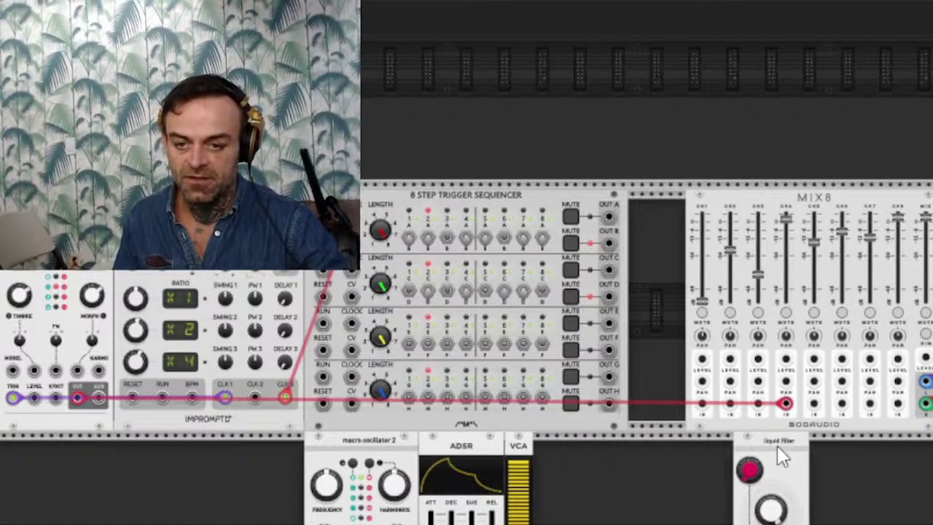
Step: Move the liquid filter further along the row and duplicate the ADSR so the copy sits between the VCA and filter
{"action": "left_click_drag", "start_coordinate": [776, 445], "coordinate": [662, 446]}
{"action": "right_click", "coordinate": [446, 452]}
{"action": "left_click", "coordinate": [481, 524]}
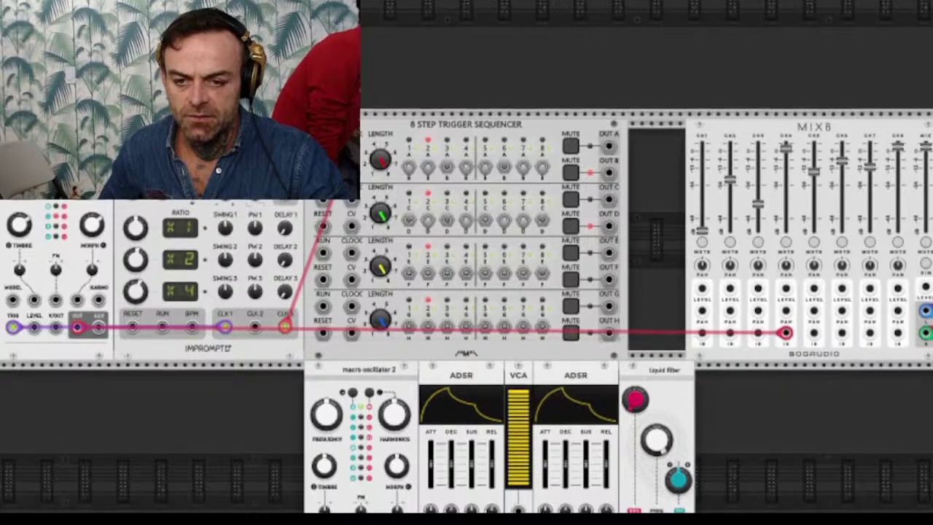
Step: Patch the liquid filter's output into MIX8 channel 1 and raise that channel's fader to about the middle
{"action": "left_click_drag", "start_coordinate": [682, 514], "coordinate": [706, 347]}
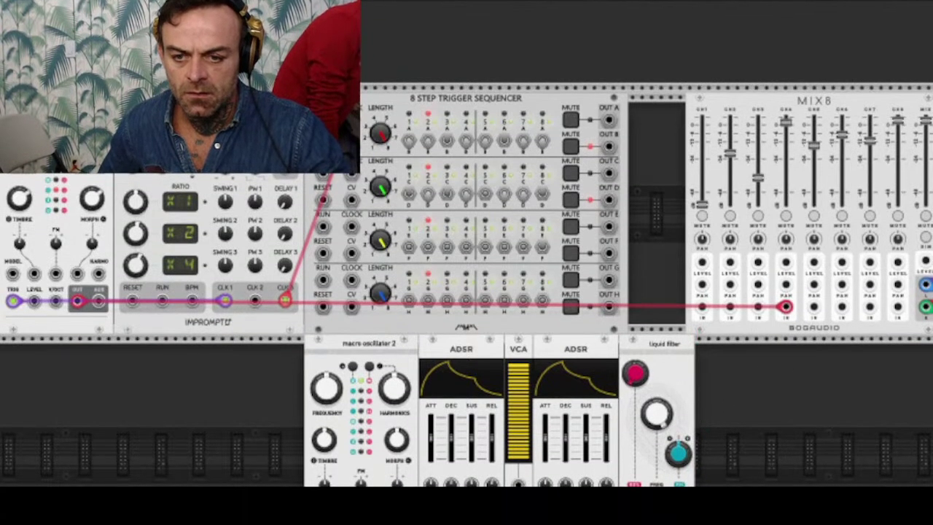
{"action": "left_click_drag", "start_coordinate": [678, 453], "coordinate": [701, 307]}
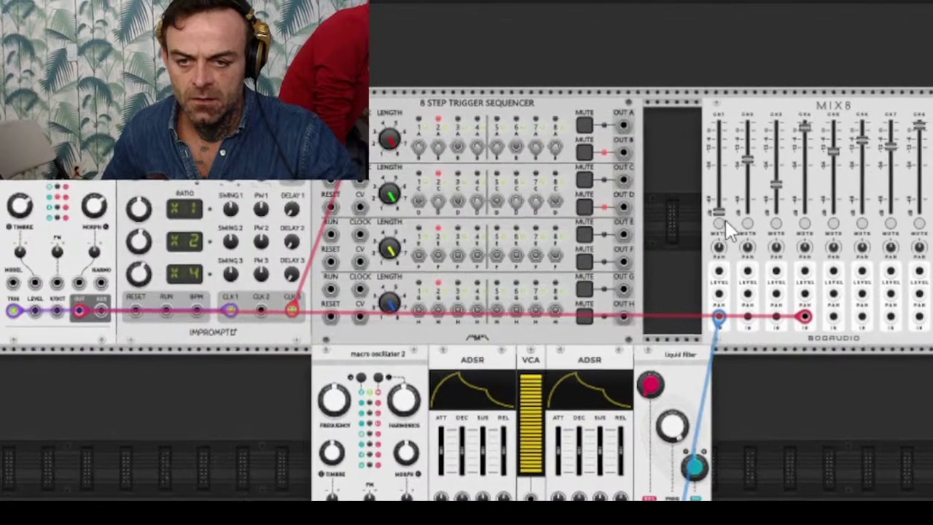
{"action": "left_click_drag", "start_coordinate": [723, 162], "coordinate": [724, 5]}
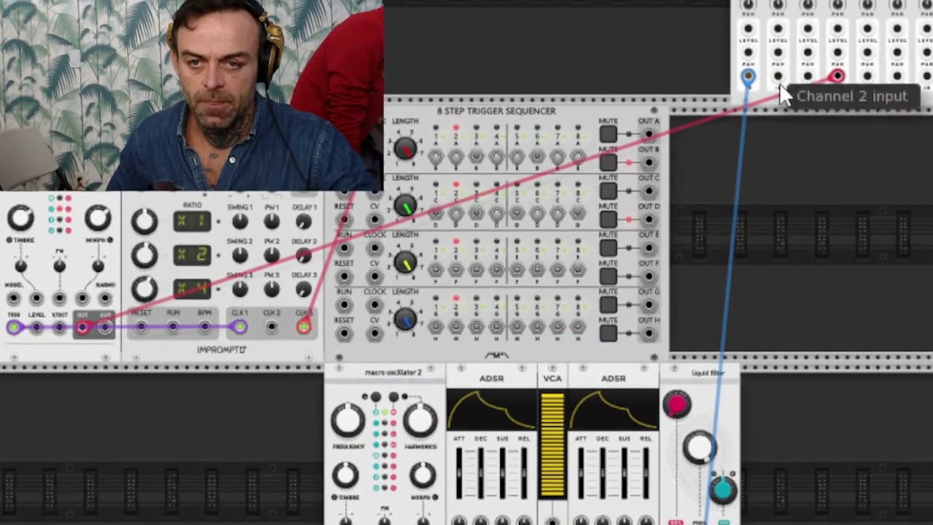
{"action": "left_click_drag", "start_coordinate": [758, 79], "coordinate": [786, 176]}
{"action": "left_click_drag", "start_coordinate": [774, 223], "coordinate": [777, 172]}
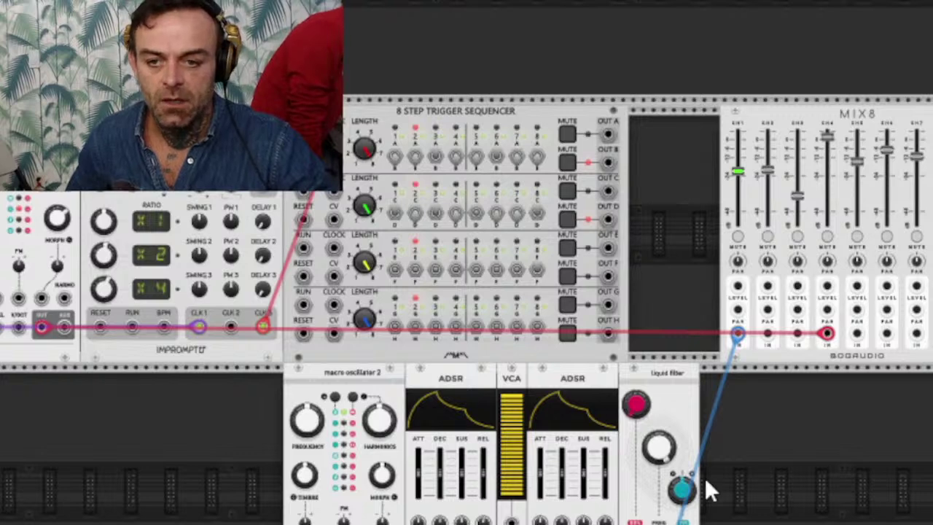
Step: Lower the attack of the ADSR beside the macro oscillator 2 to its minimum
{"action": "left_click_drag", "start_coordinate": [710, 492], "coordinate": [711, 509]}
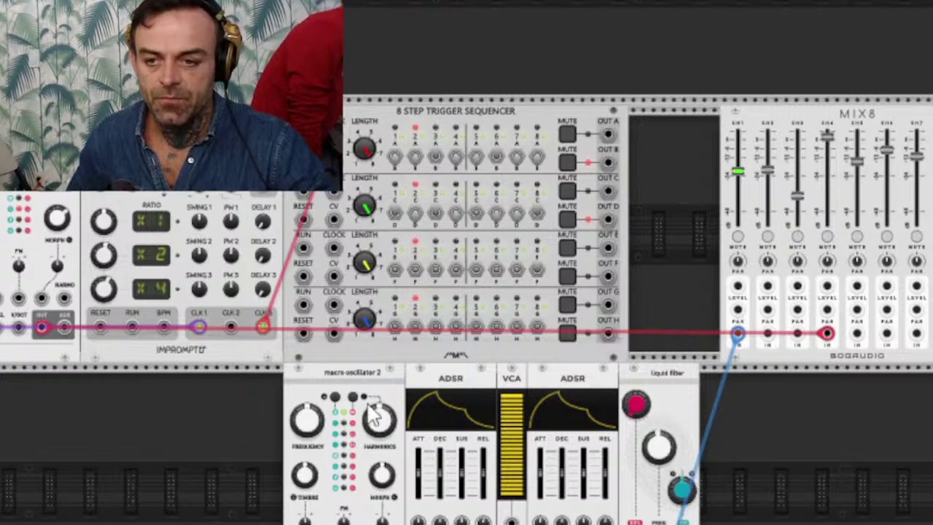
{"action": "left_click_drag", "start_coordinate": [423, 477], "coordinate": [423, 488]}
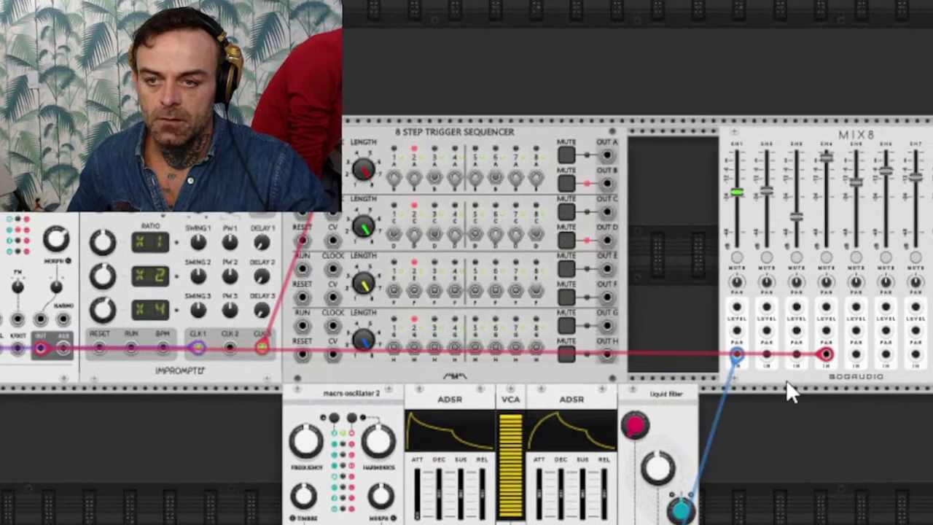
{"action": "right_click", "coordinate": [792, 362]}
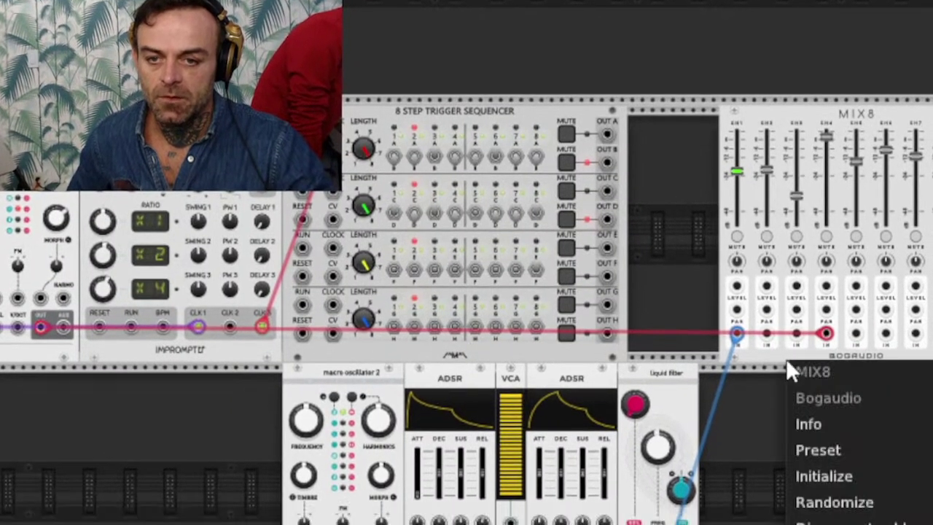
Step: Add a Count Modula Euclidean Sequencer and place it beneath the MIX8, next to the liquid filter
{"action": "left_click", "coordinate": [785, 358]}
{"action": "key", "text": "Return"}
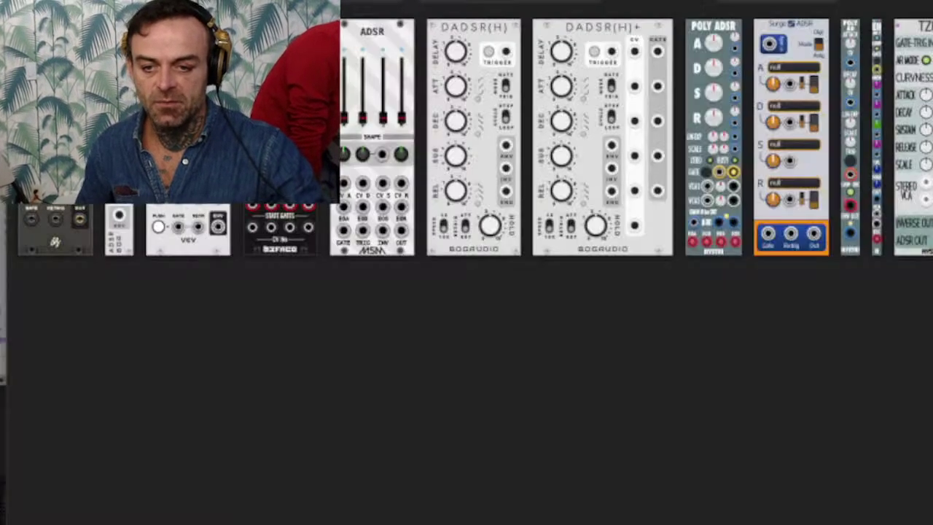
{"action": "type", "text": "eu"}
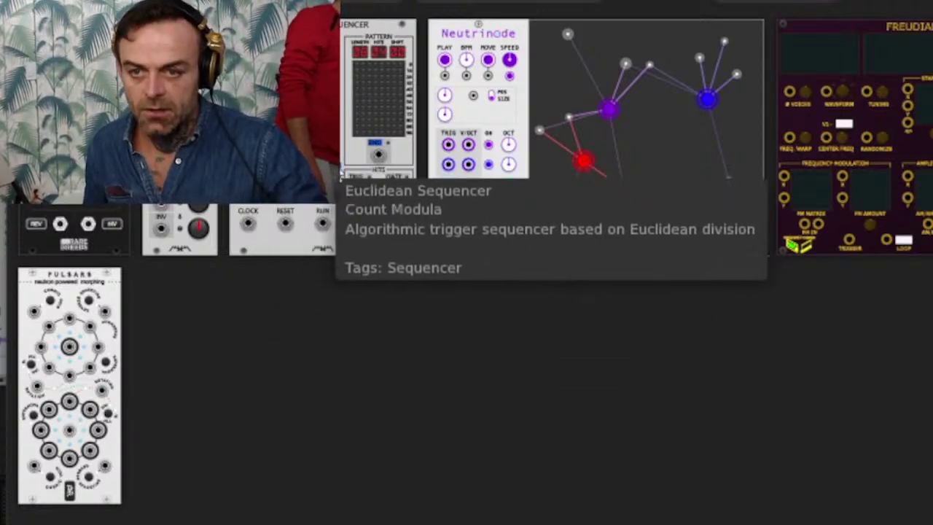
{"action": "scroll", "coordinate": [699, 160], "scroll_direction": "down", "scroll_amount": 3}
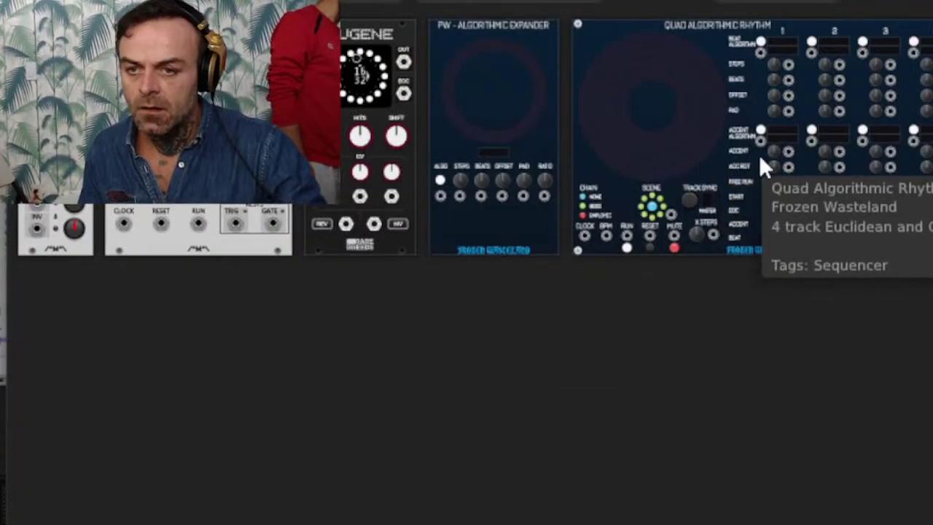
{"action": "left_click", "coordinate": [253, 195]}
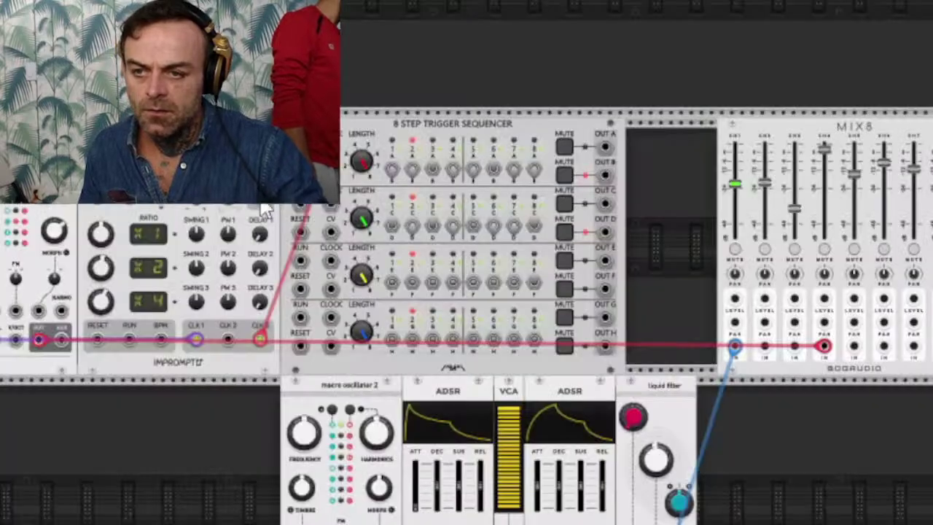
{"action": "left_click_drag", "start_coordinate": [261, 202], "coordinate": [835, 497]}
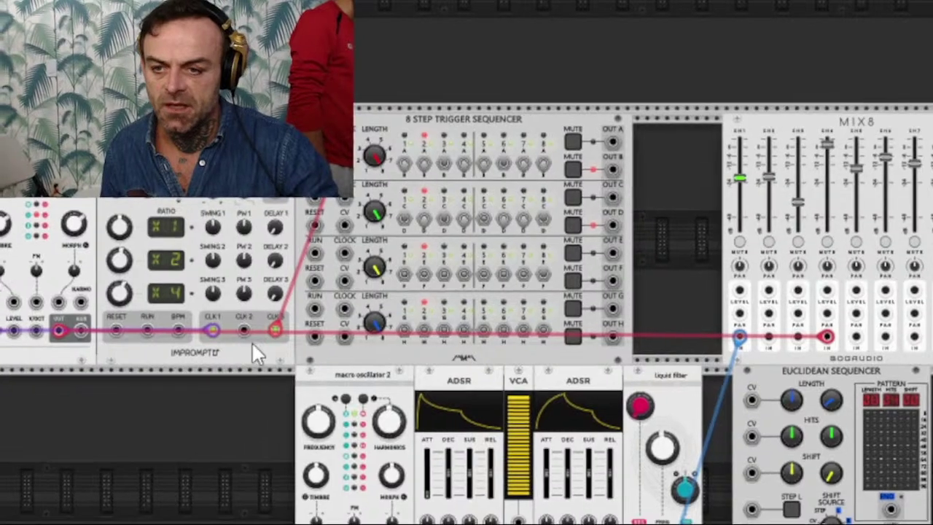
Step: Clock the Euclidean sequencer from CLK 3 and raise its hits to trigger the ADSR driving the VCA
{"action": "left_click_drag", "start_coordinate": [276, 328], "coordinate": [647, 506]}
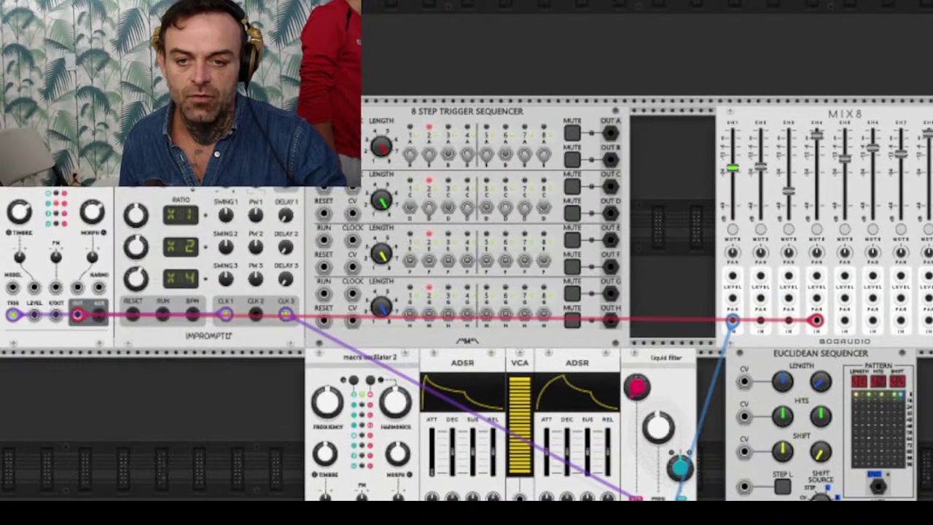
{"action": "mouse_move", "coordinate": [820, 381]}
{"action": "left_mouse_down"}
{"action": "mouse_move", "coordinate": [819, 368]}
{"action": "mouse_move", "coordinate": [820, 378]}
{"action": "left_mouse_up"}
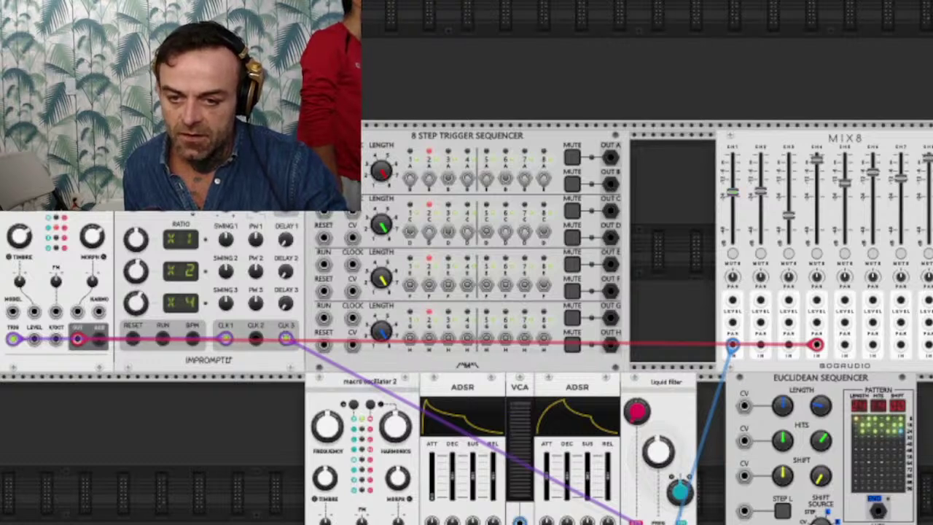
{"action": "left_click_drag", "start_coordinate": [685, 497], "coordinate": [656, 471]}
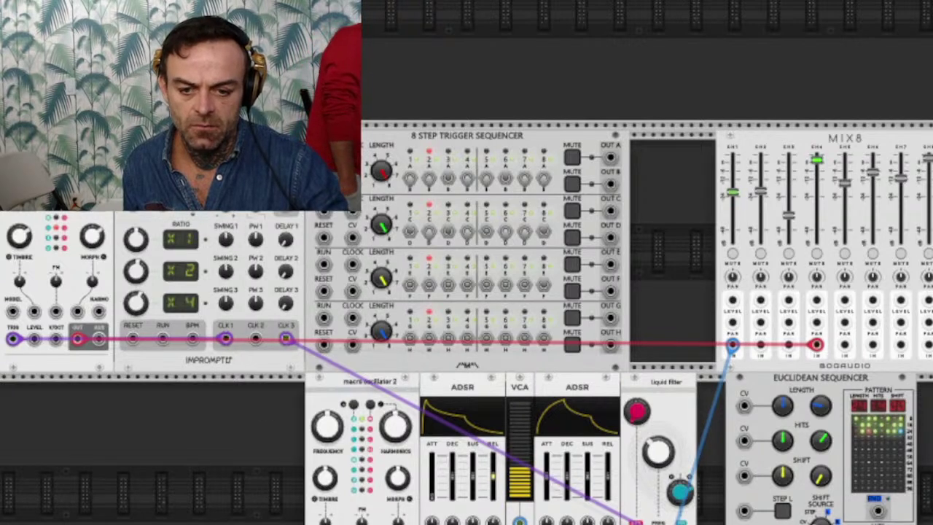
Step: Move the macro oscillator 2 beside the Clocked module down to the row below, leaving a gap before the new voice
{"action": "scroll", "coordinate": [510, 313], "scroll_direction": "left", "scroll_amount": 5}
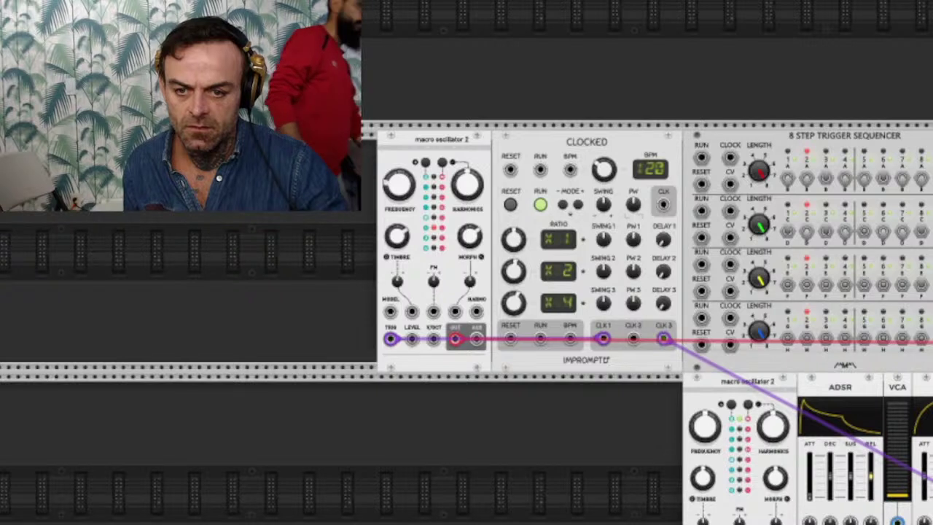
{"action": "left_click_drag", "start_coordinate": [454, 135], "coordinate": [435, 136]}
{"action": "left_click_drag", "start_coordinate": [413, 375], "coordinate": [374, 524]}
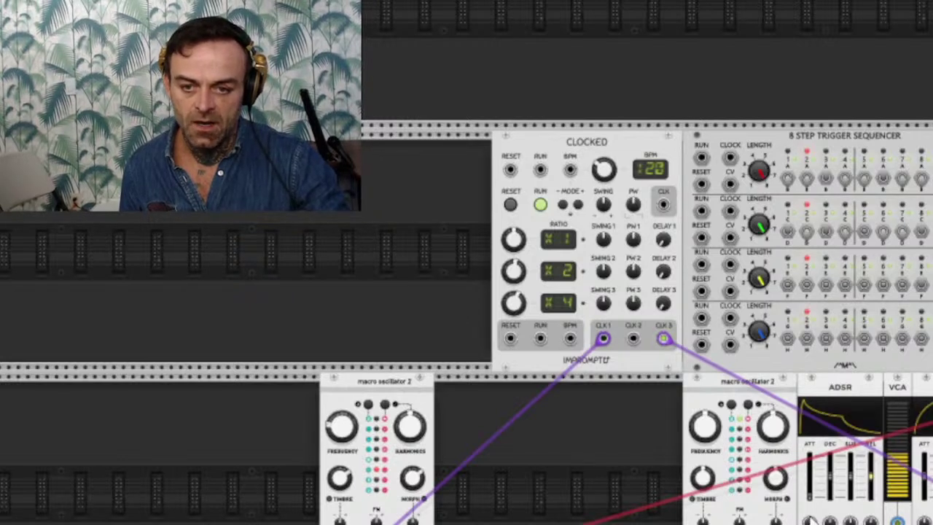
Step: Set the frequency of the new voice's macro oscillator 2 to -12 semitones
{"action": "right_click", "coordinate": [711, 431]}
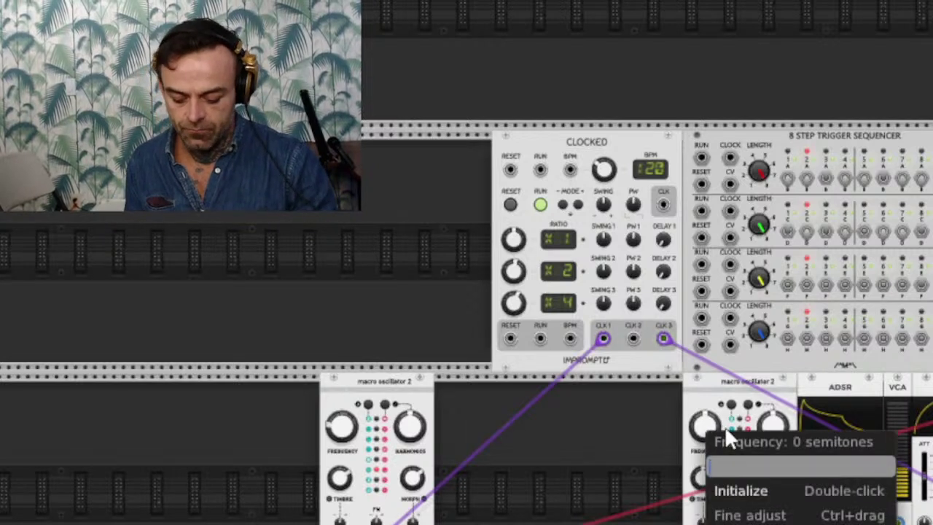
{"action": "type", "text": "-122"}
{"action": "key", "text": "BackSpace"}
{"action": "key", "text": "Return"}
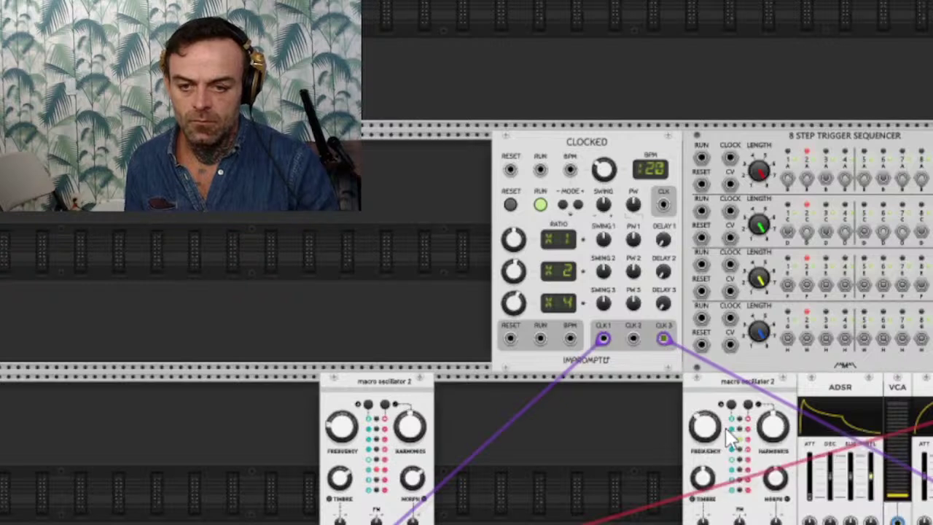
Step: Turn down the harmonics of the new voice's macro oscillator 2 and set its timbre to about 43%
{"action": "left_click_drag", "start_coordinate": [772, 427], "coordinate": [775, 487]}
{"action": "left_click_drag", "start_coordinate": [702, 477], "coordinate": [702, 485]}
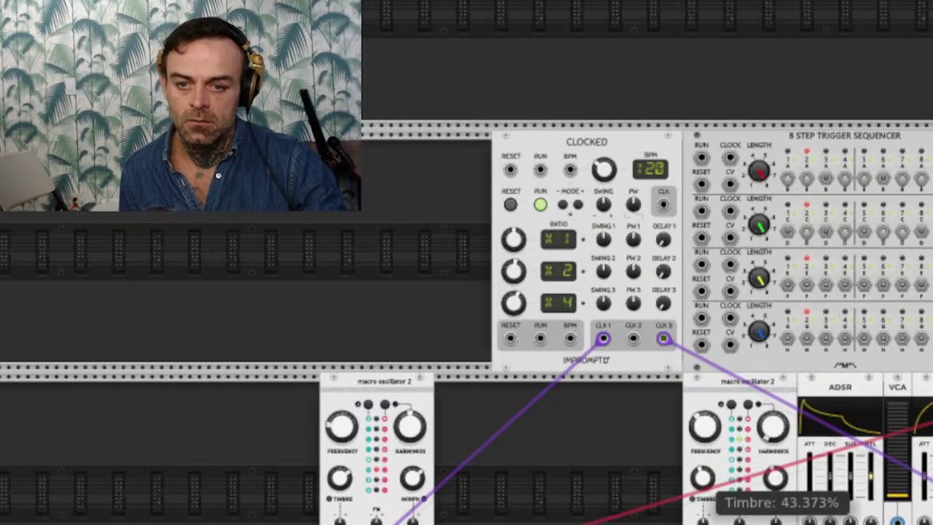
{"action": "left_click_drag", "start_coordinate": [830, 474], "coordinate": [829, 441]}
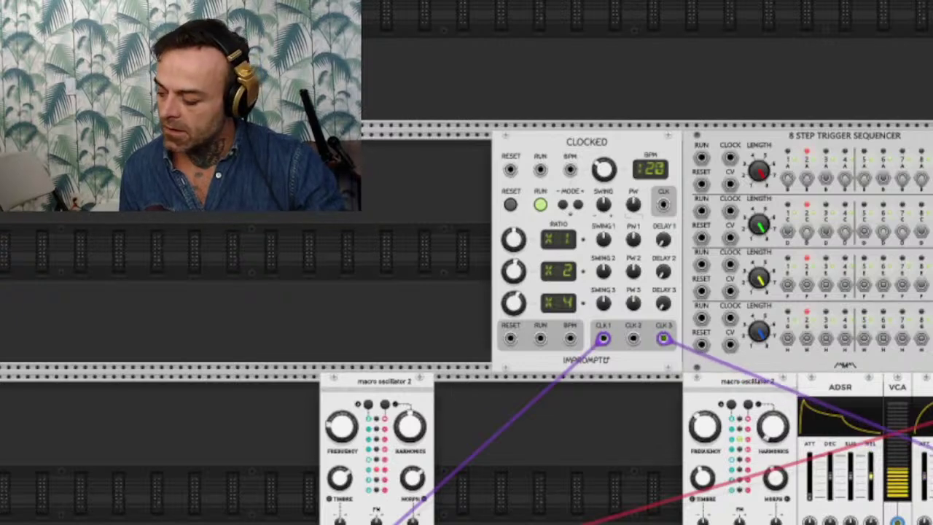
{"action": "key", "text": "Return"}
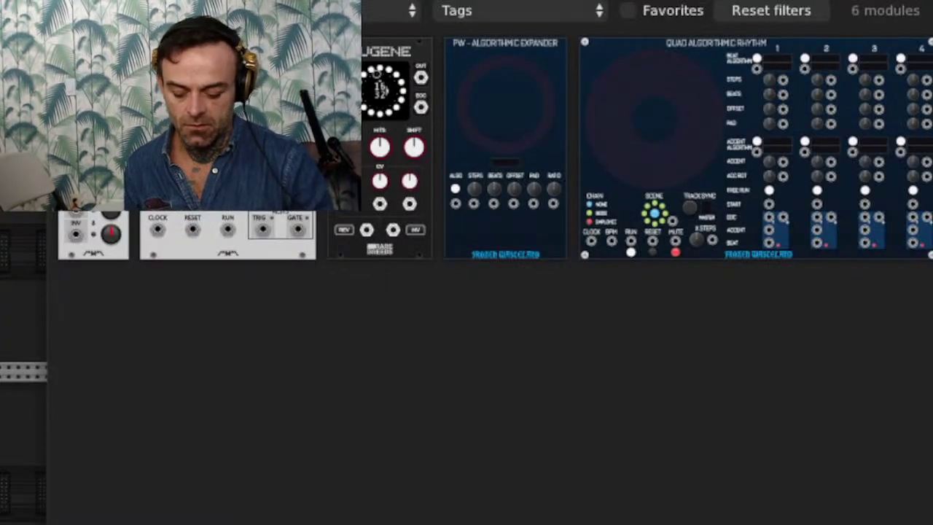
{"action": "type", "text": "vca"}
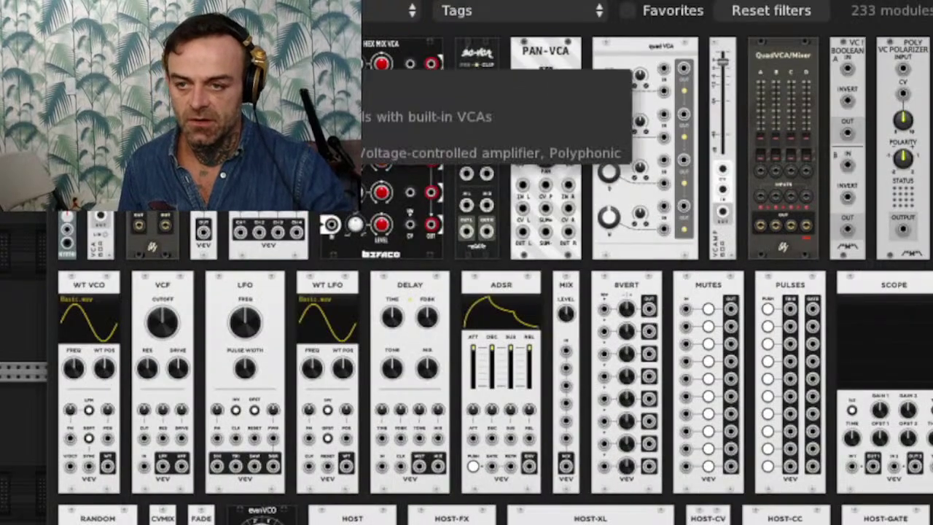
{"action": "key", "text": "Escape"}
{"action": "key", "text": "Return"}
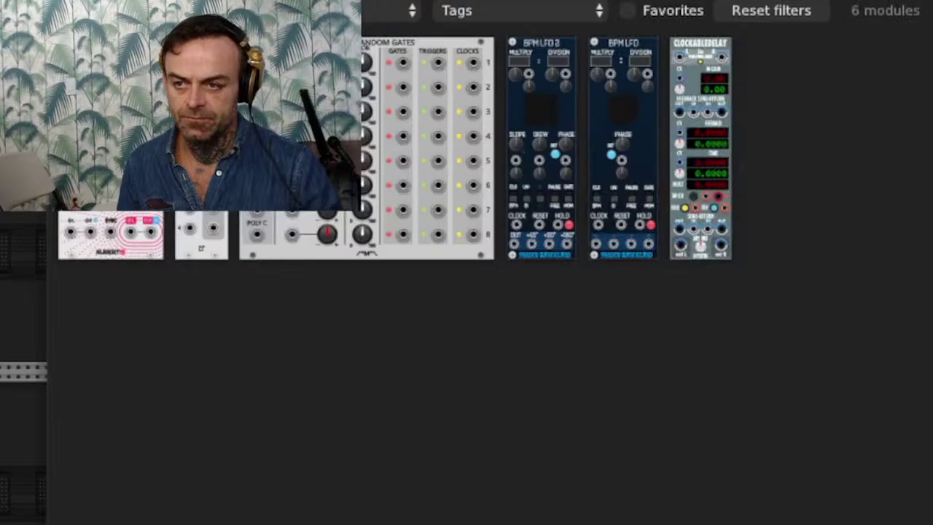
{"action": "key", "text": "Escape"}
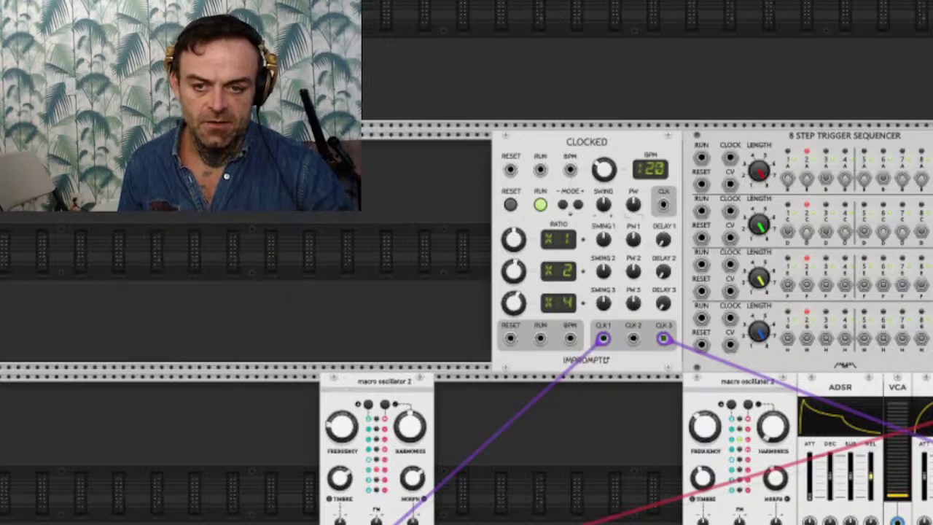
Step: Patch the clock's CLK 3 output to the VCA beside the ADSR and open the module browser
{"action": "left_click_drag", "start_coordinate": [896, 519], "coordinate": [665, 338]}
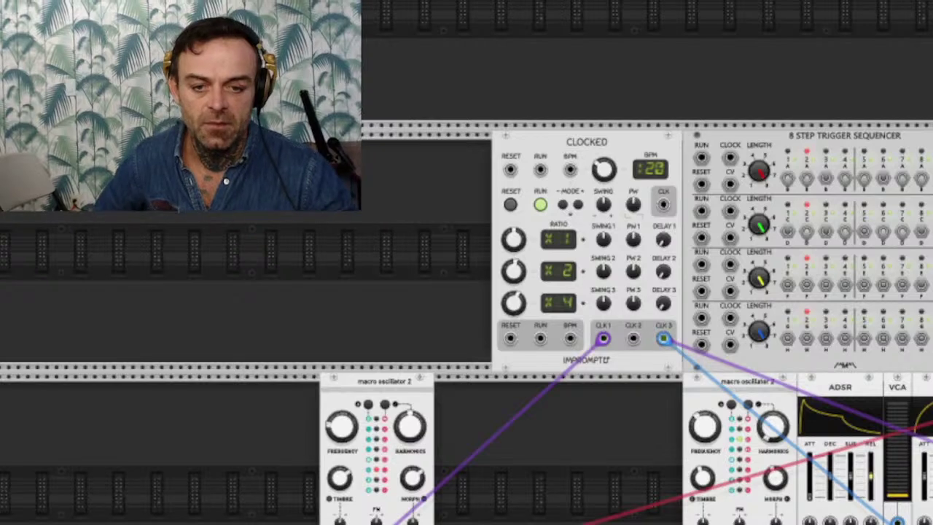
{"action": "key", "text": "Return"}
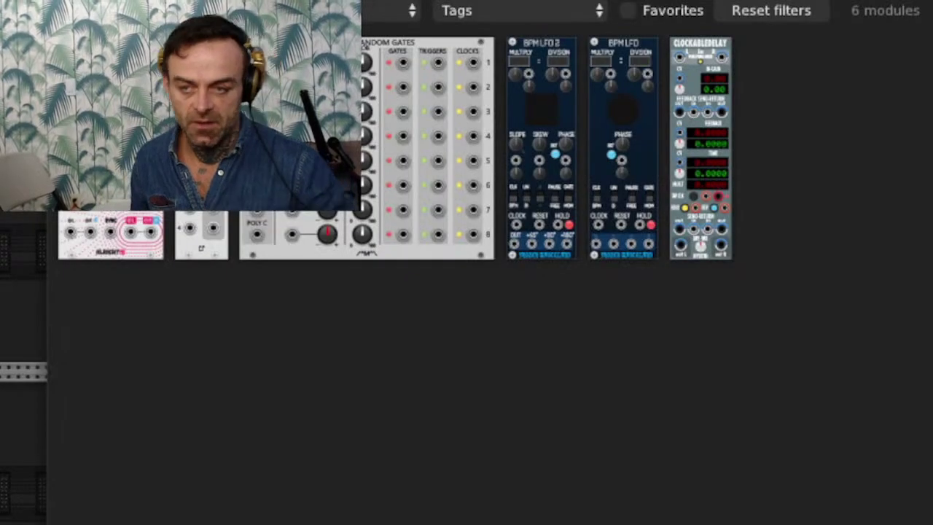